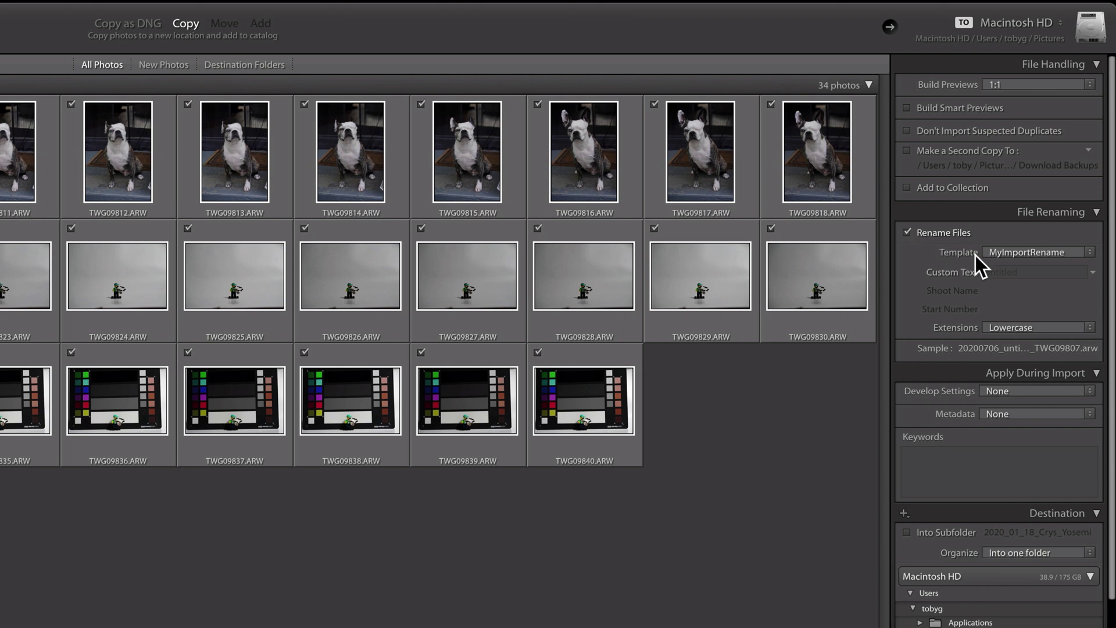
- Open the File Renaming template list in the Import window
{"action": "left_click", "coordinate": [1028, 254]}
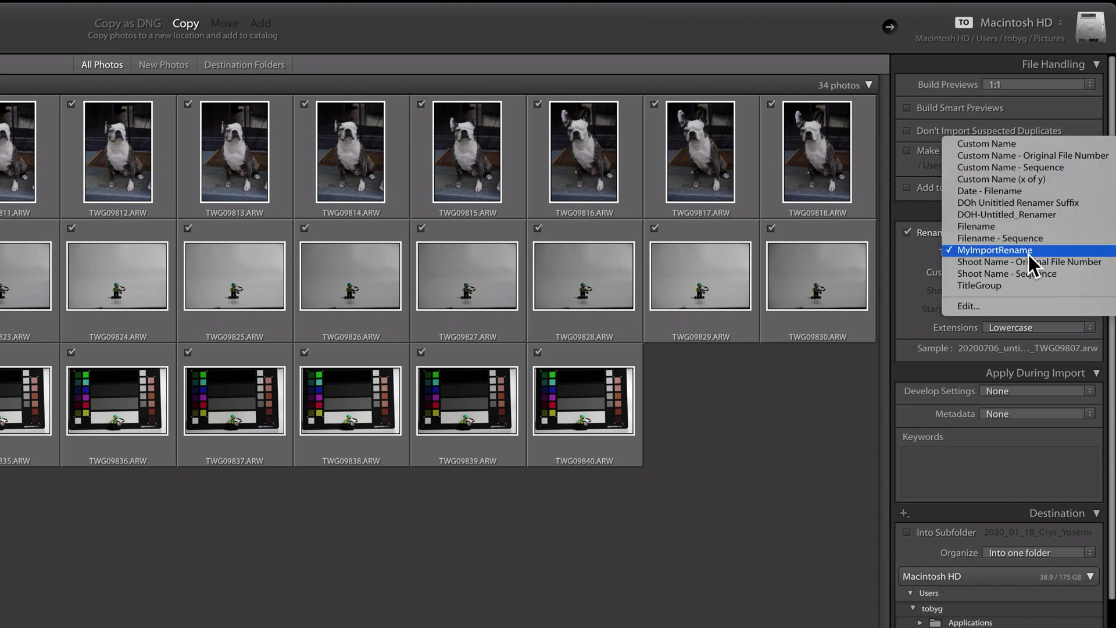
- Open the Filename Template Editor for MyImportRename and clear all its tokens
{"action": "left_click", "coordinate": [1000, 308]}
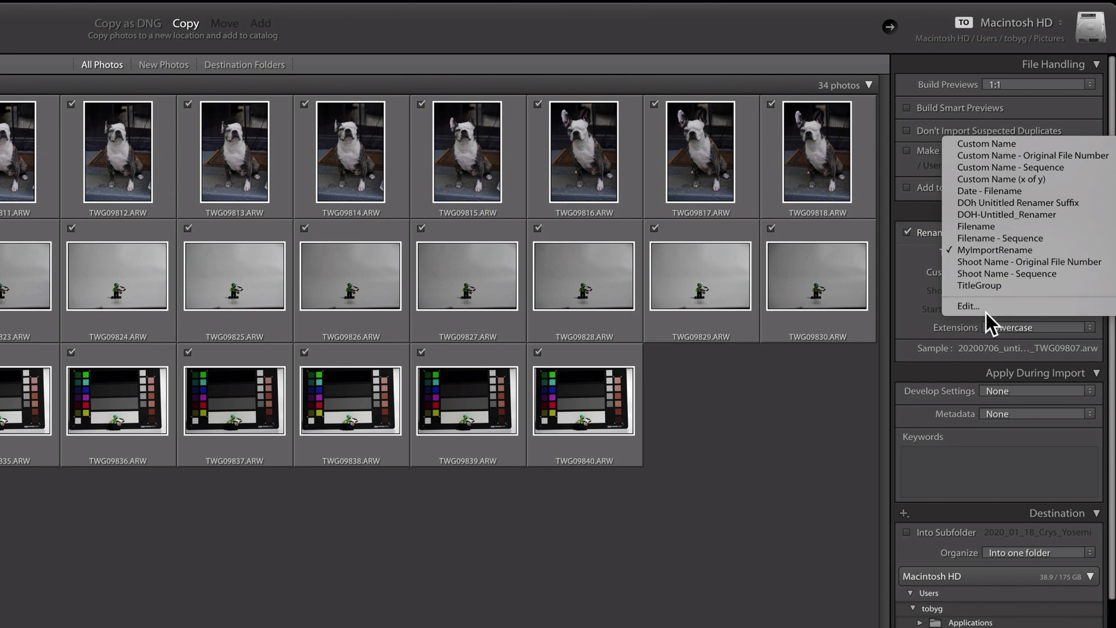
{"action": "left_click", "coordinate": [922, 232]}
{"action": "left_click", "coordinate": [918, 233]}
{"action": "left_click", "coordinate": [1020, 252]}
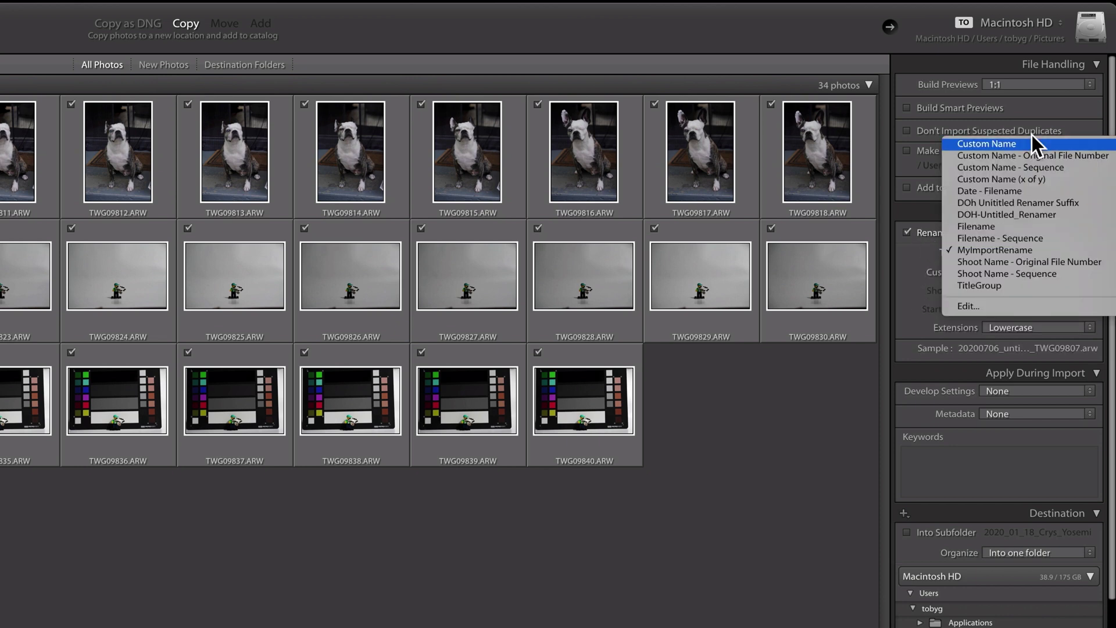
{"action": "left_click", "coordinate": [1003, 306]}
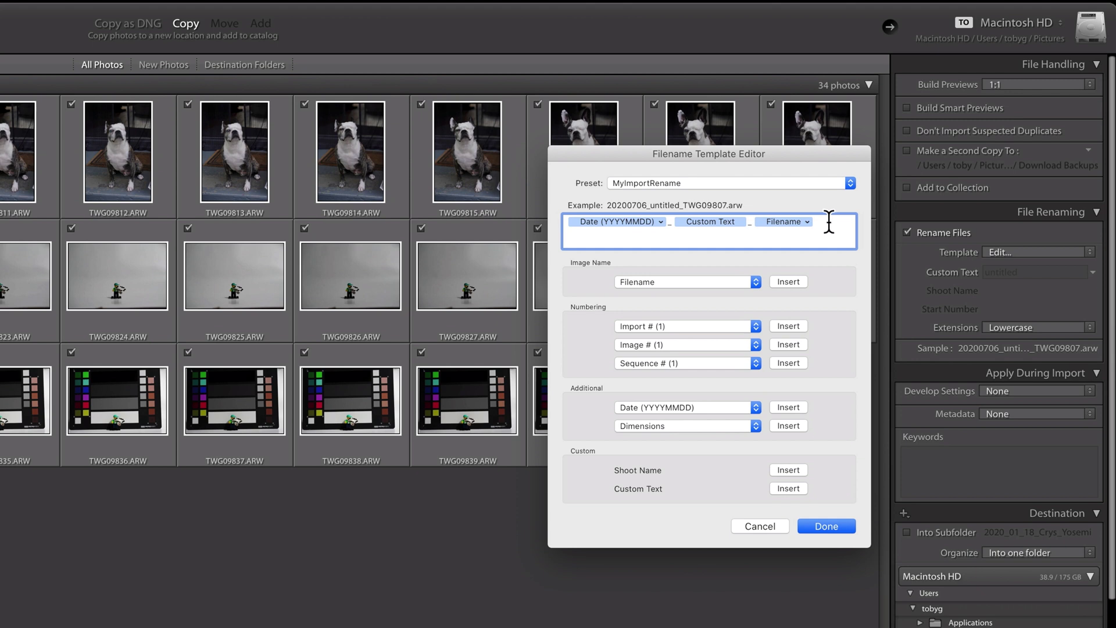
{"action": "key", "text": "BackSpace"}
{"action": "key", "text": "BackSpace"}
{"action": "key", "text": "BackSpace"}
{"action": "key", "text": "BackSpace"}
{"action": "key", "text": "BackSpace"}
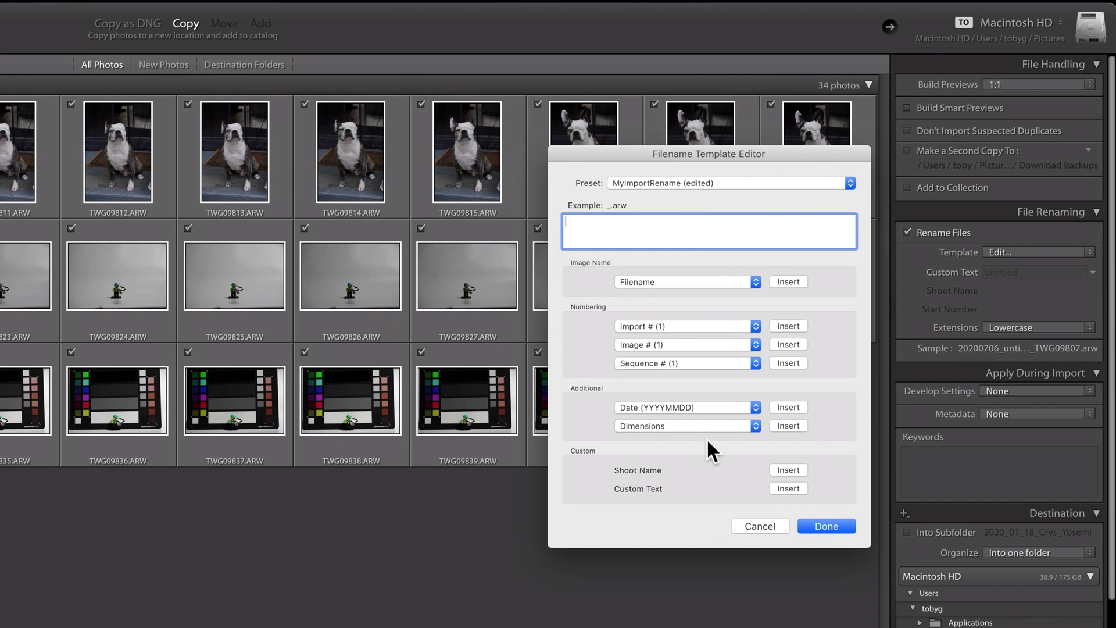
- Insert a Date (YYYYMMDD) token at the start of the filename template
{"action": "left_click", "coordinate": [660, 407]}
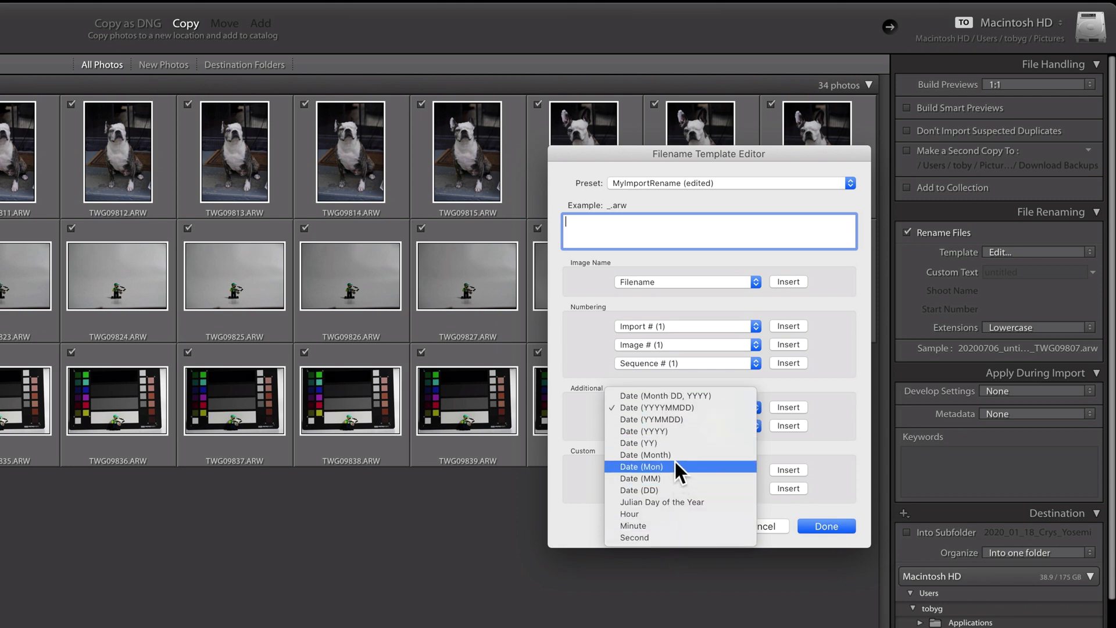
{"action": "left_click", "coordinate": [664, 409]}
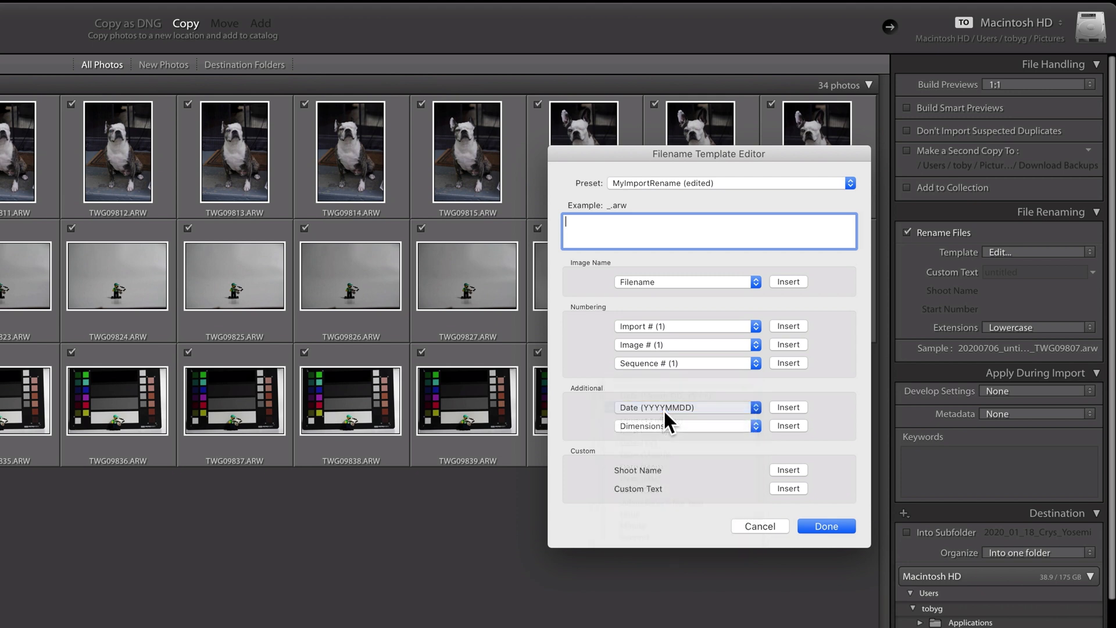
{"action": "left_click", "coordinate": [789, 408]}
{"action": "left_click", "coordinate": [722, 226]}
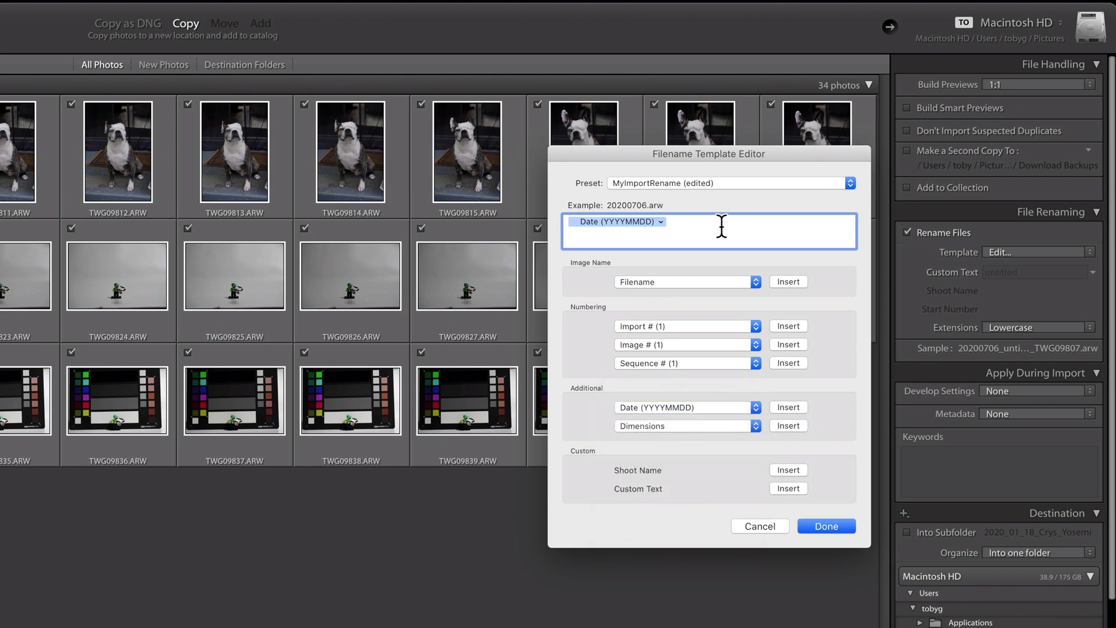
- Add an underscore, the Custom Text token, and another underscore after the date
{"action": "type", "text": "_"}
{"action": "left_click", "coordinate": [789, 488]}
{"action": "type", "text": "_"}
- Append the original Filename token after the custom text, discarding the trial number-suffix token
{"action": "left_click", "coordinate": [646, 283]}
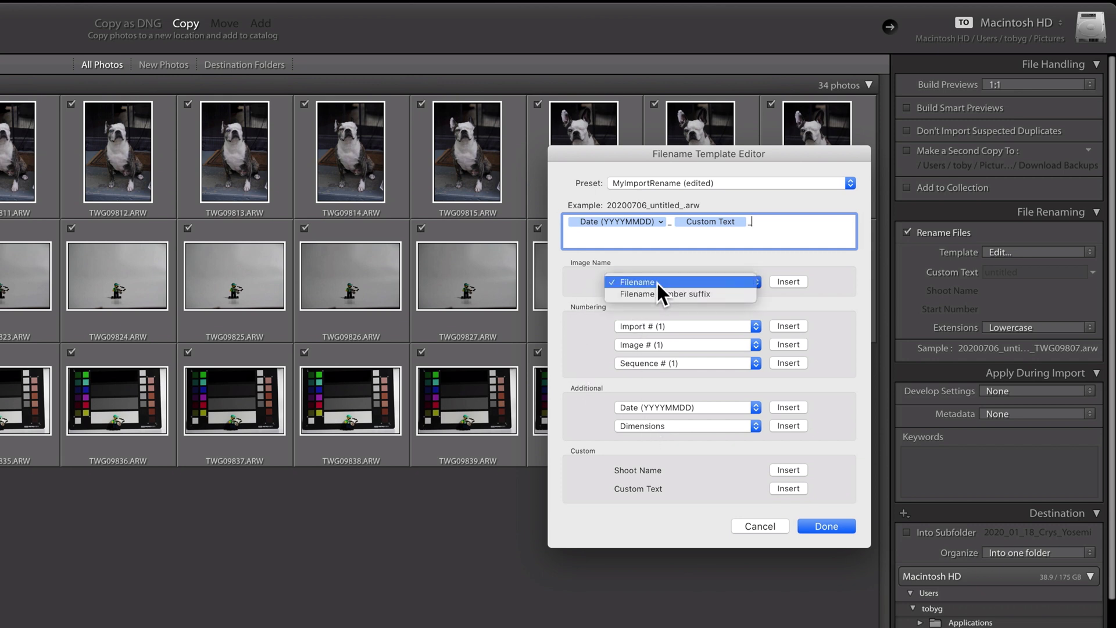
{"action": "left_click", "coordinate": [747, 284]}
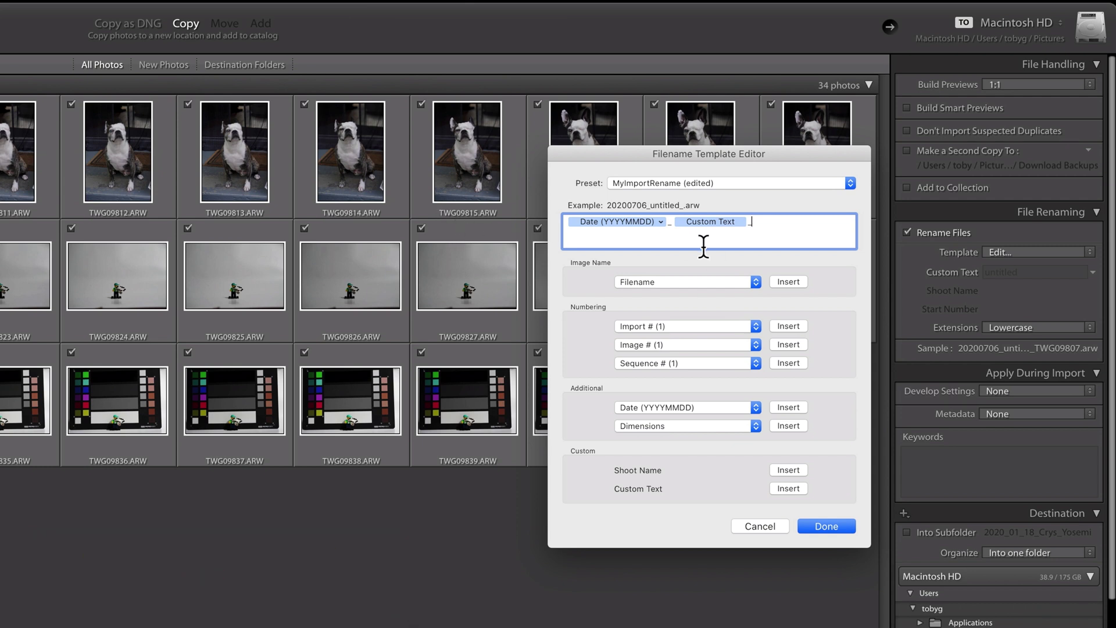
{"action": "left_click", "coordinate": [724, 281]}
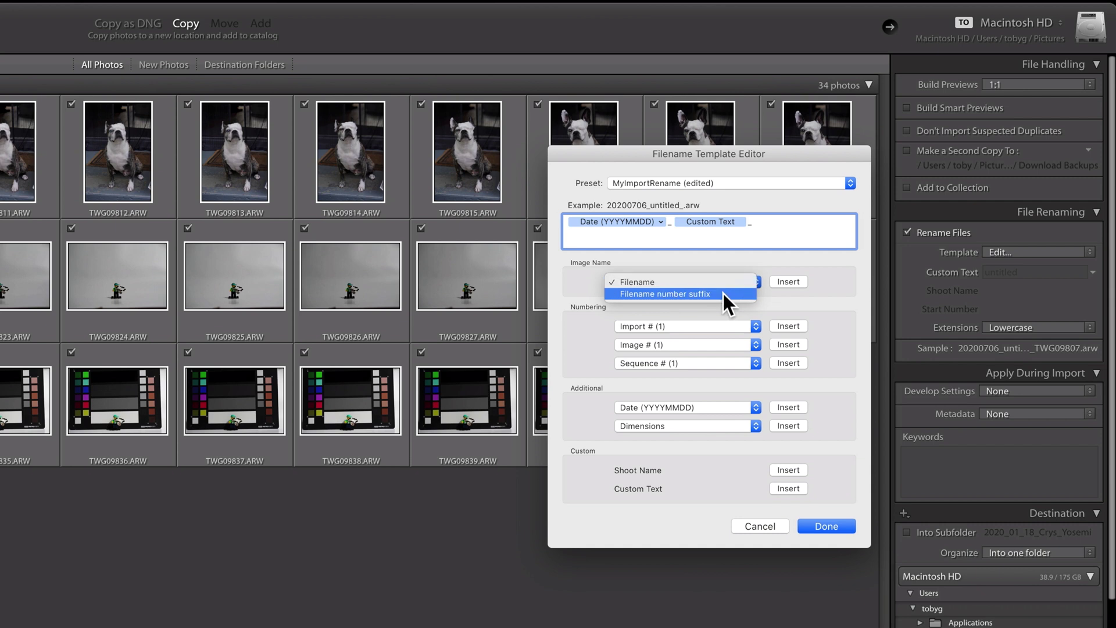
{"action": "left_click", "coordinate": [723, 292]}
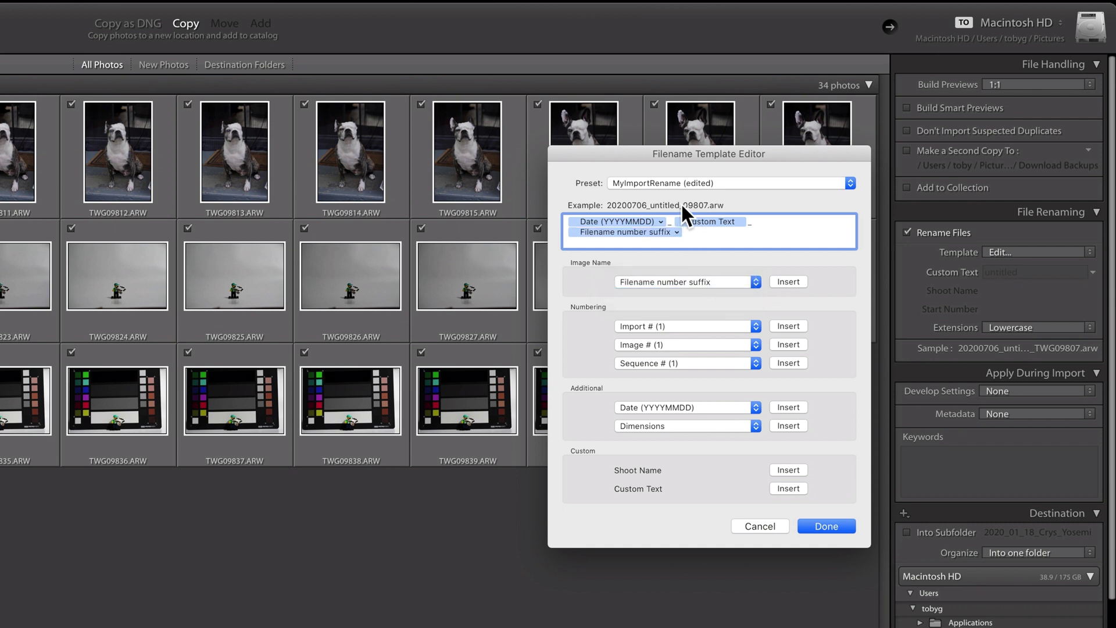
{"action": "left_click", "coordinate": [709, 277]}
{"action": "left_click", "coordinate": [706, 271]}
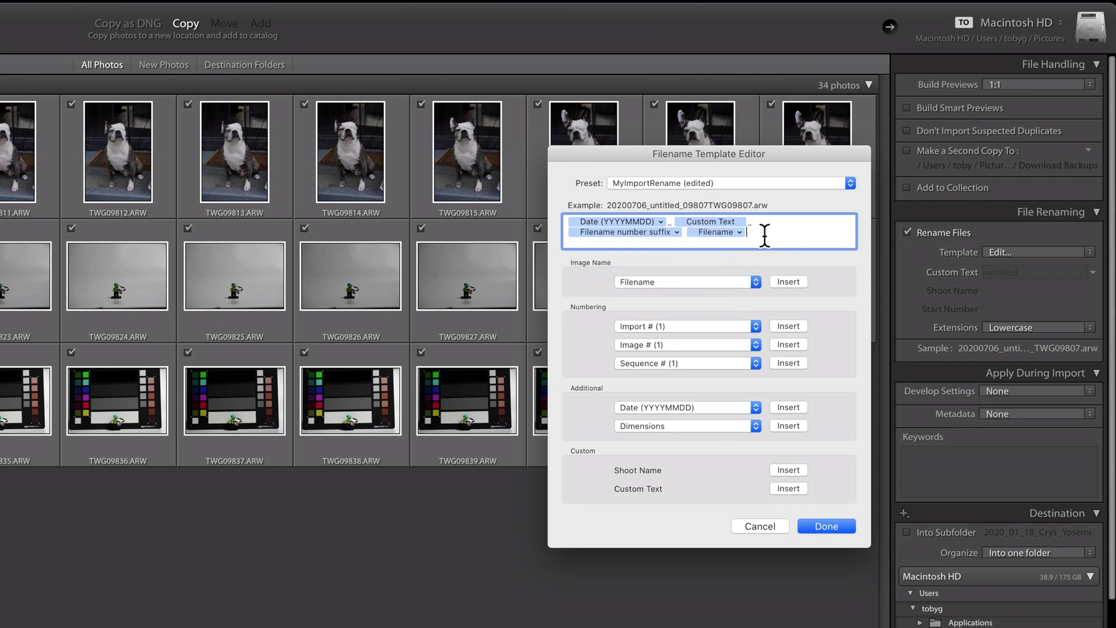
{"action": "key", "text": "BackSpace"}
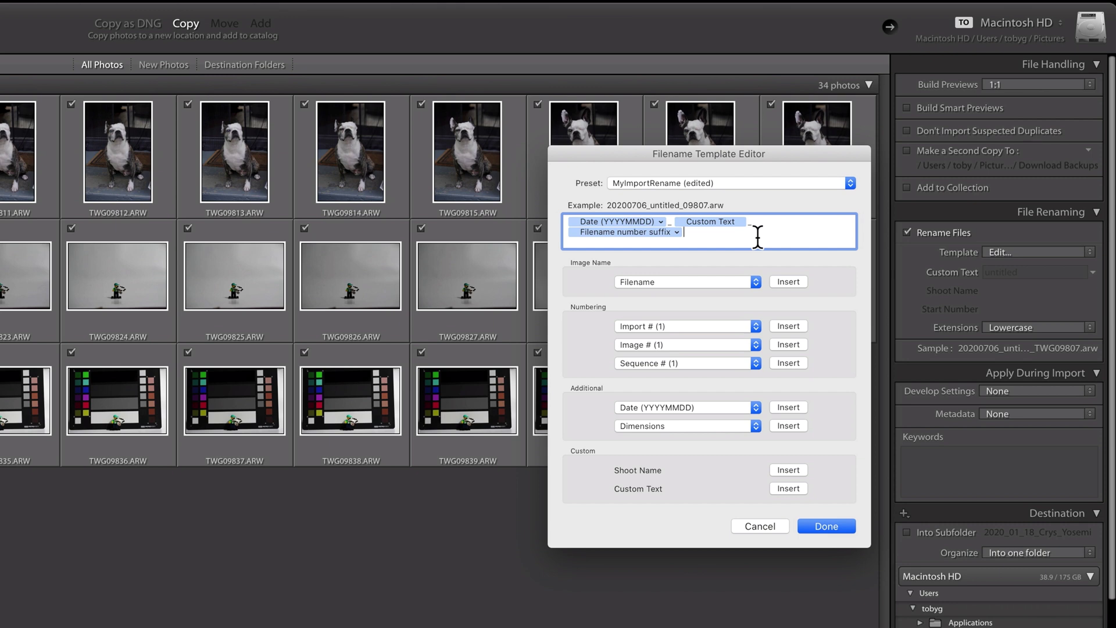
{"action": "key", "text": "BackSpace"}
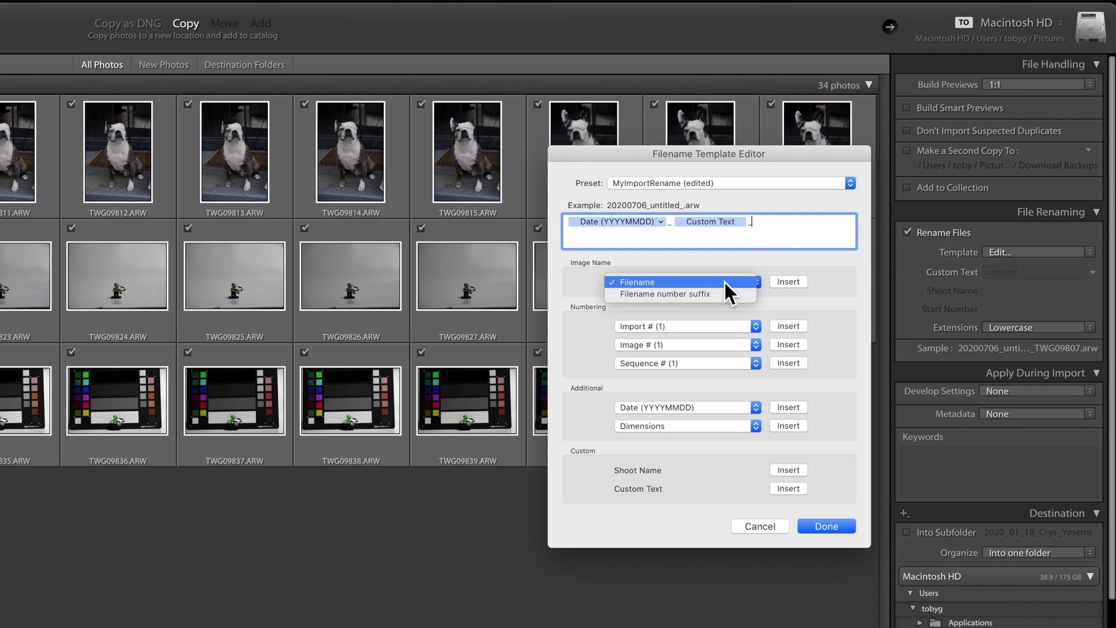
{"action": "left_click", "coordinate": [724, 281]}
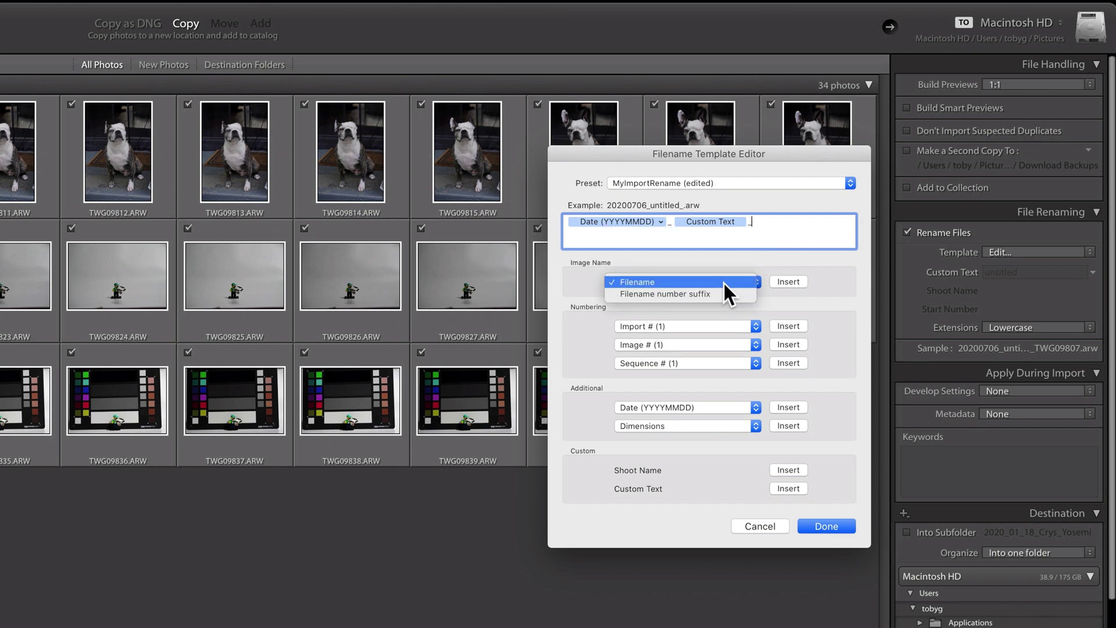
{"action": "left_click", "coordinate": [803, 281]}
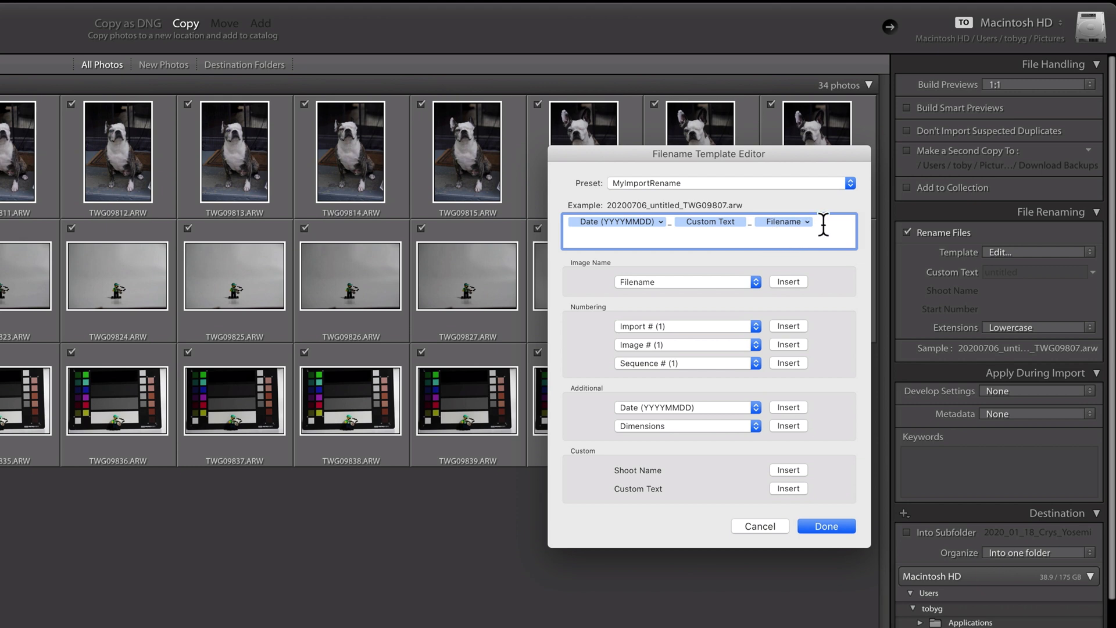
- Save the template as new preset 'TobysImportRename' and close the template editor
{"action": "left_click", "coordinate": [688, 184]}
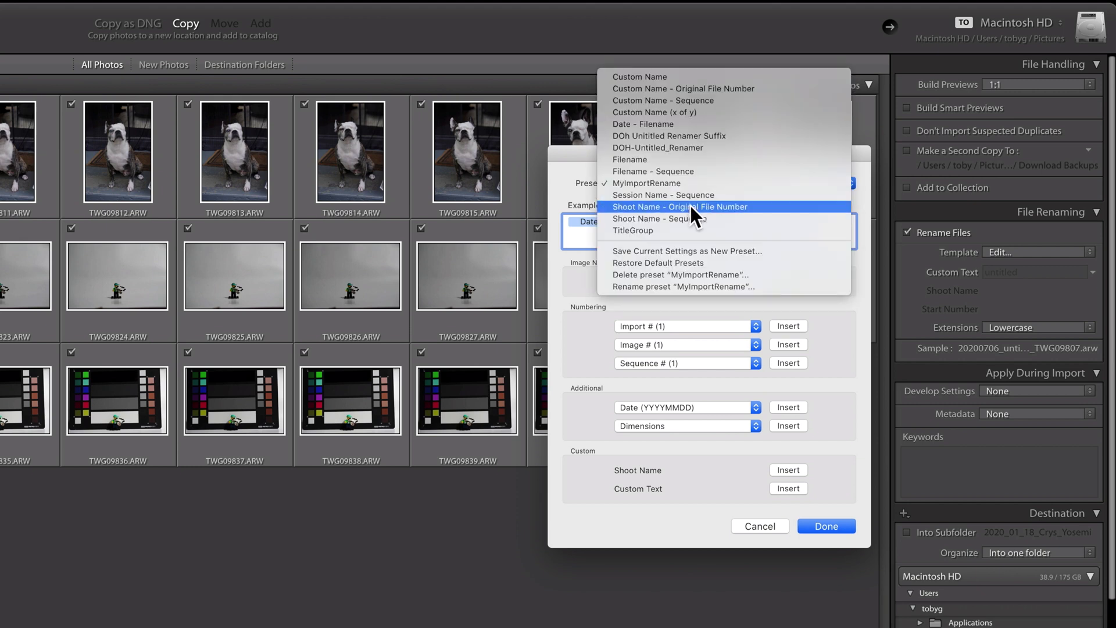
{"action": "left_click", "coordinate": [759, 250]}
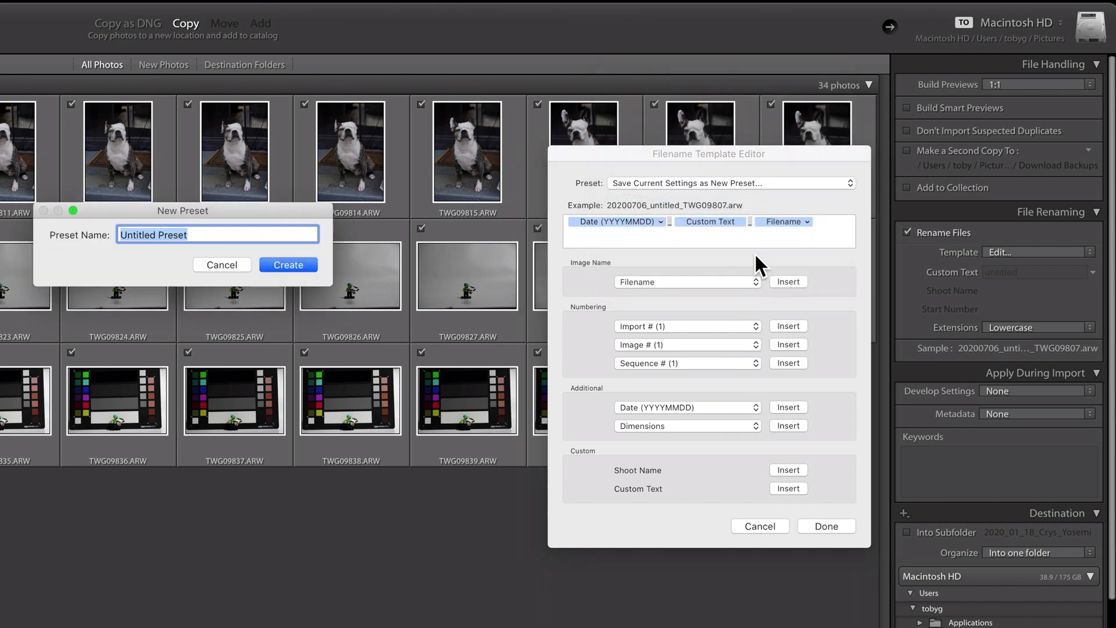
{"action": "type", "text": "Tob"}
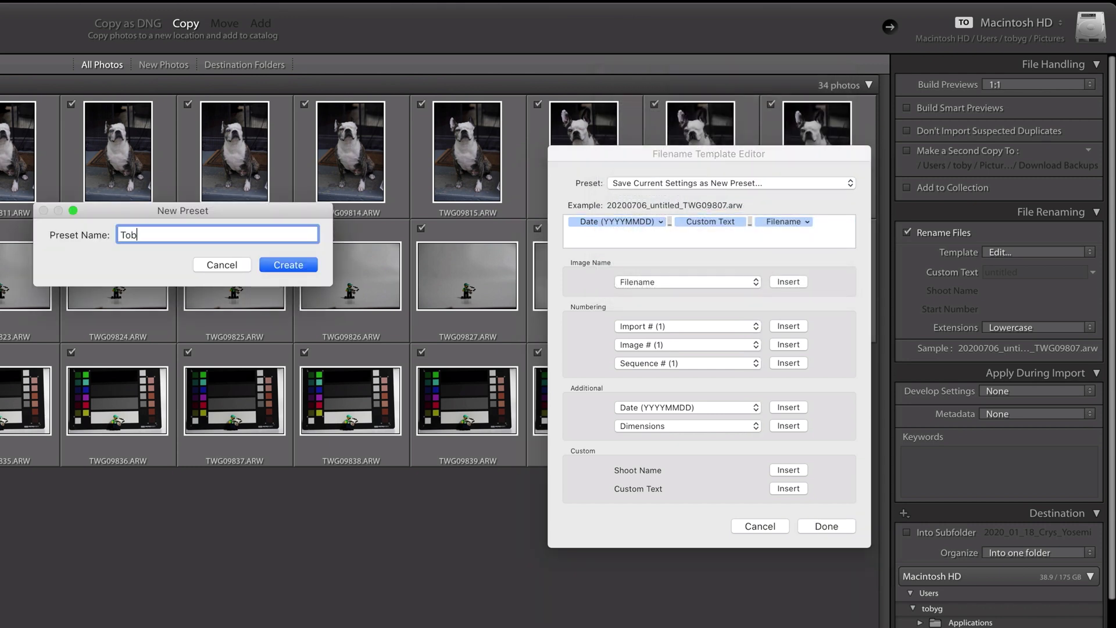
{"action": "type", "text": "ysImportRename"}
{"action": "left_click", "coordinate": [296, 266]}
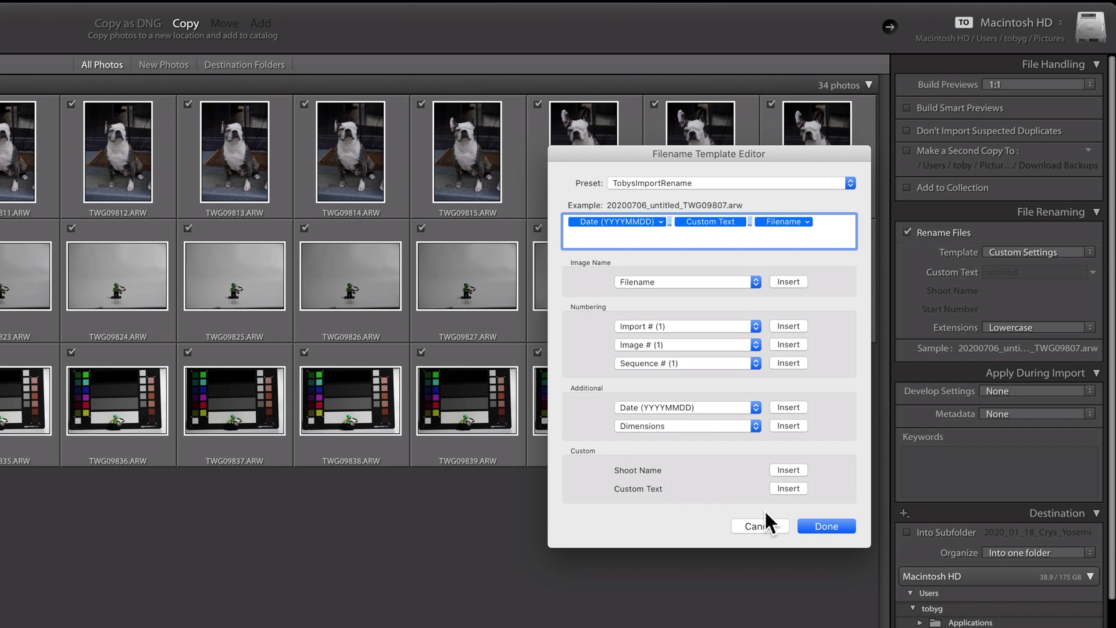
{"action": "left_click", "coordinate": [817, 527]}
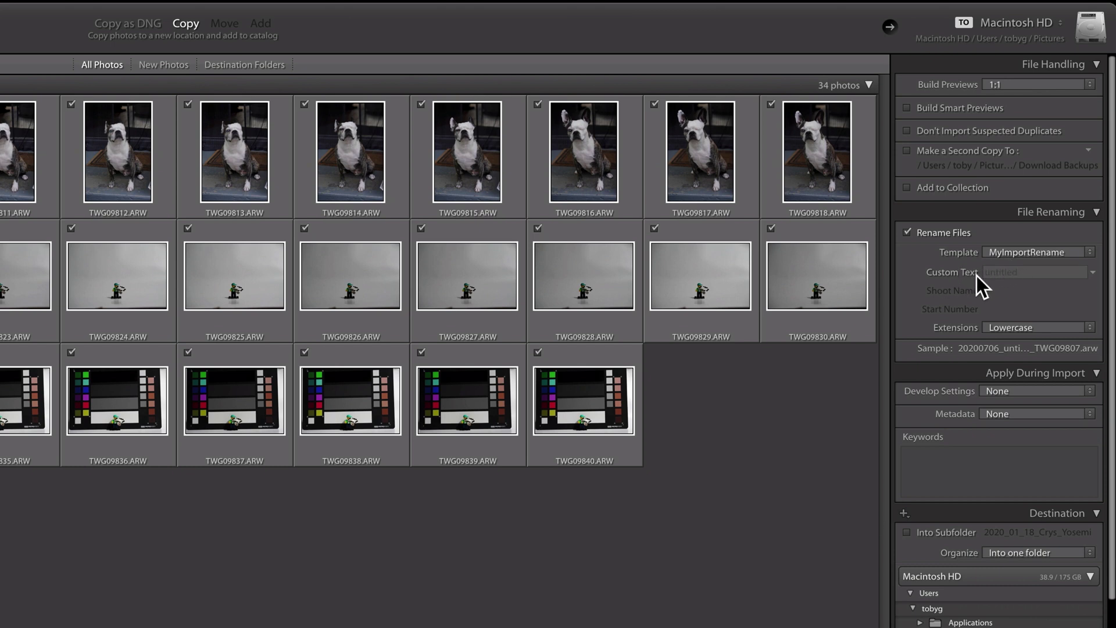
- Keep the MyImportRename template and set the renaming custom text to 'High Iso Samples'
{"action": "left_click", "coordinate": [1027, 253]}
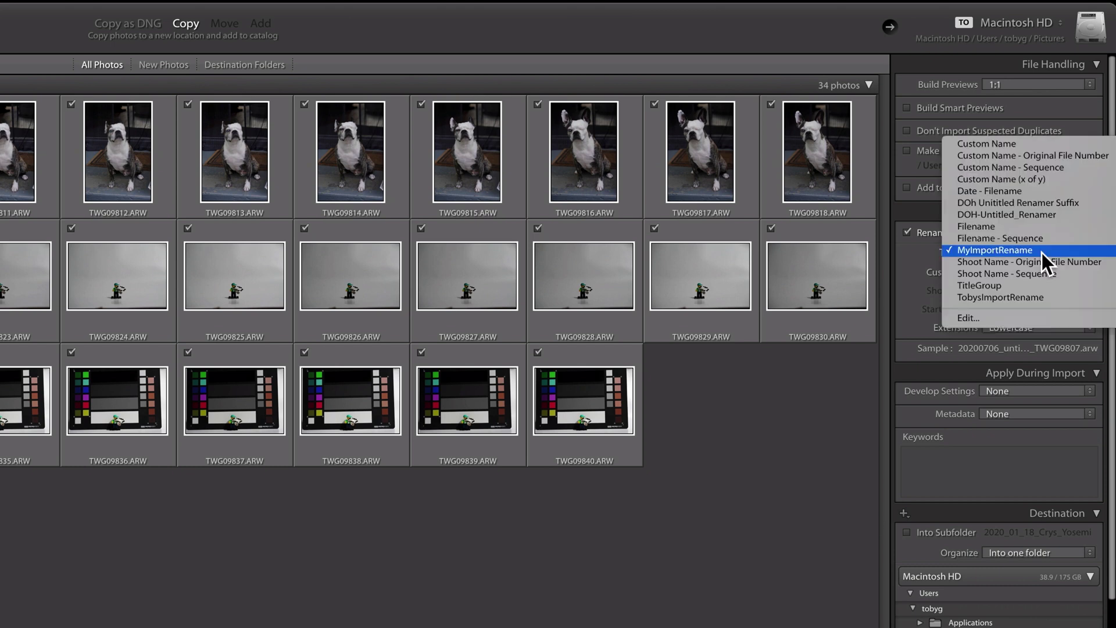
{"action": "left_click", "coordinate": [964, 252]}
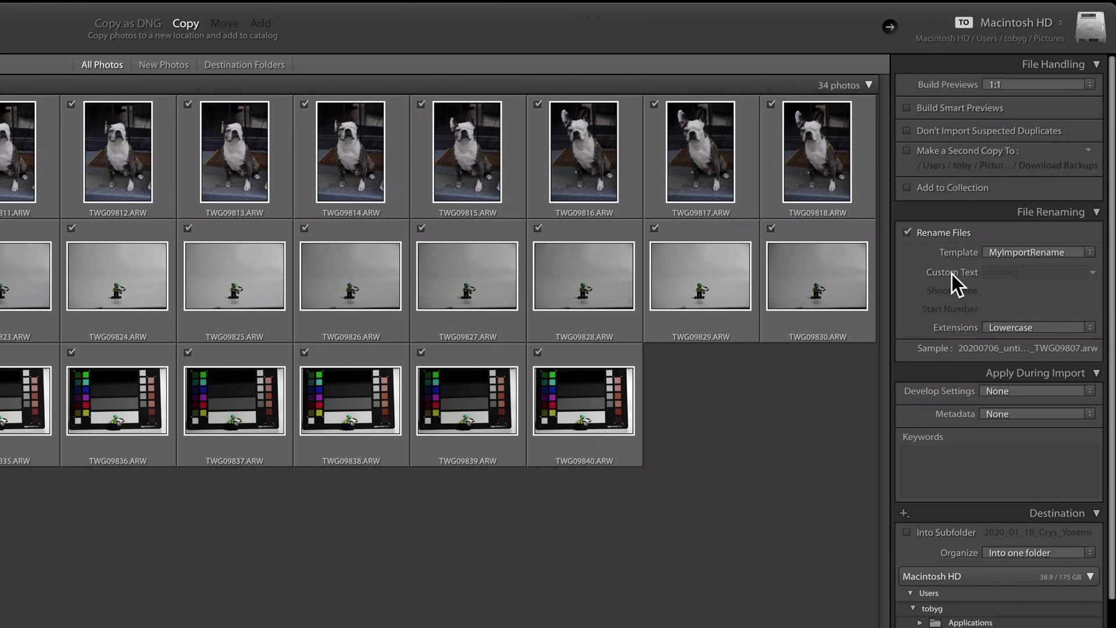
{"action": "left_click", "coordinate": [985, 276]}
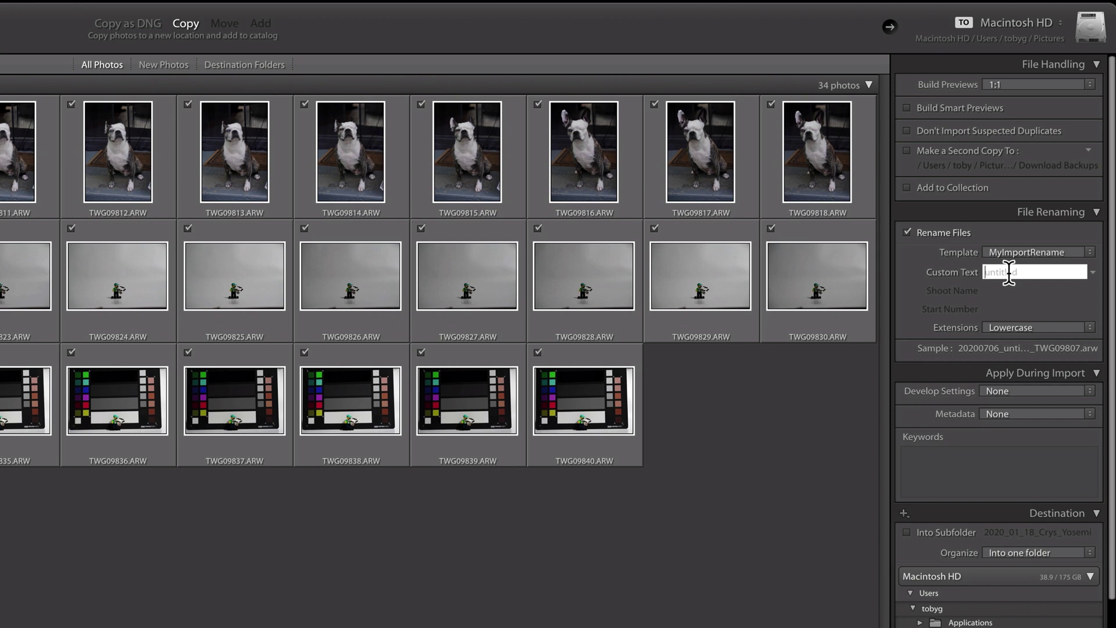
{"action": "type", "text": "High Iso Samples"}
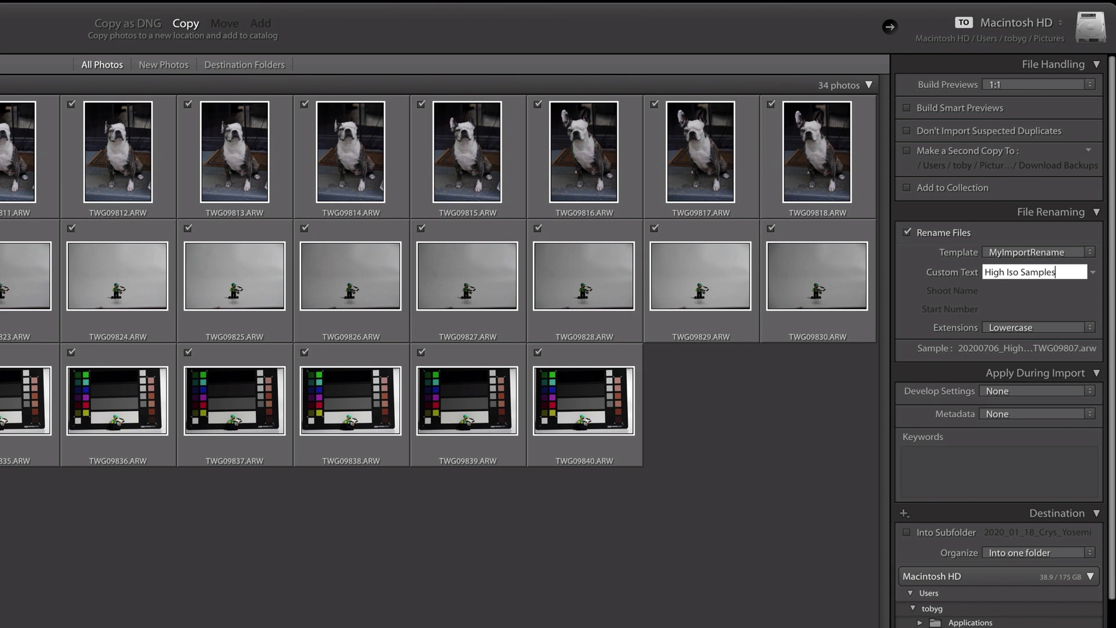
{"action": "left_click", "coordinate": [1011, 286]}
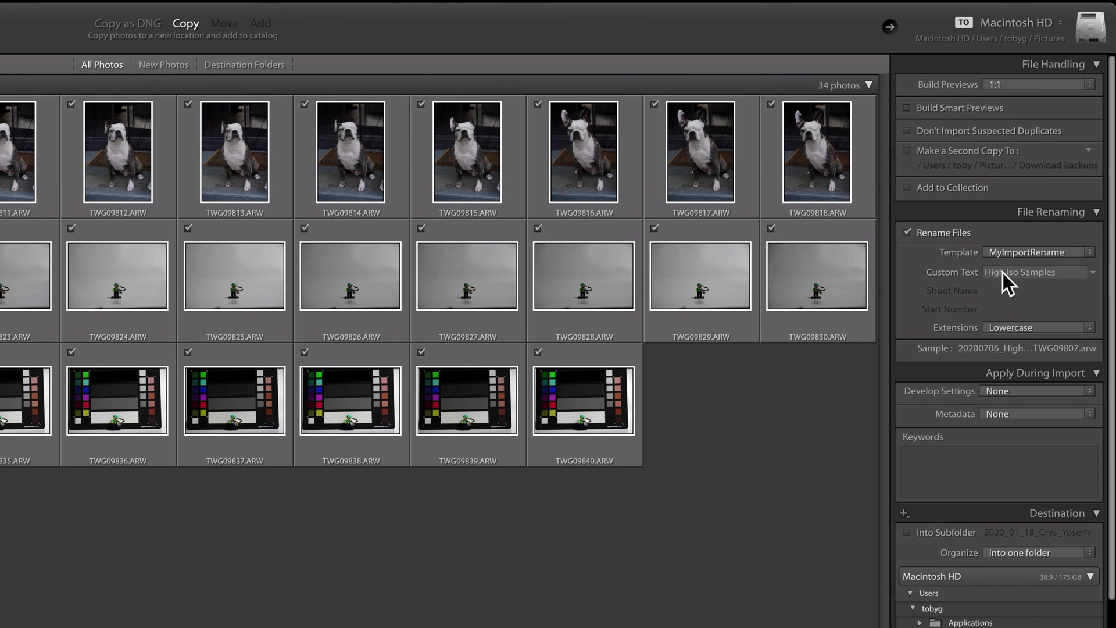